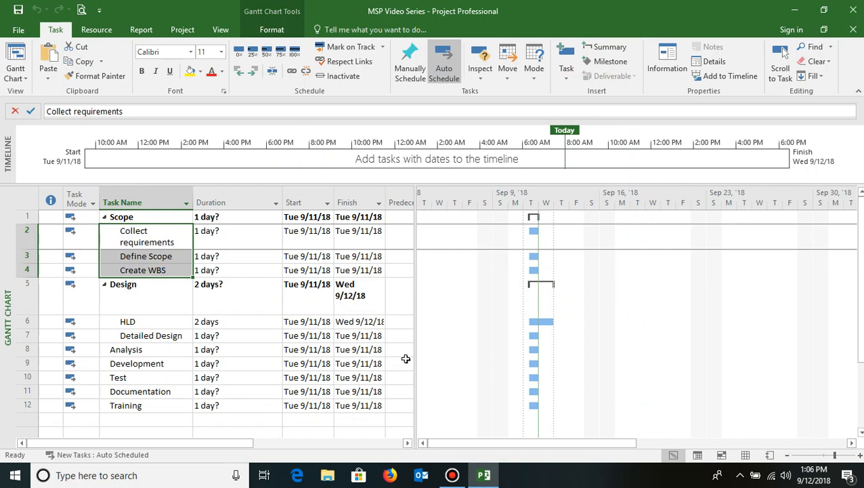
# Select the durations of all tasks from Collect requirements through Training for review
pyautogui.click(222, 232)
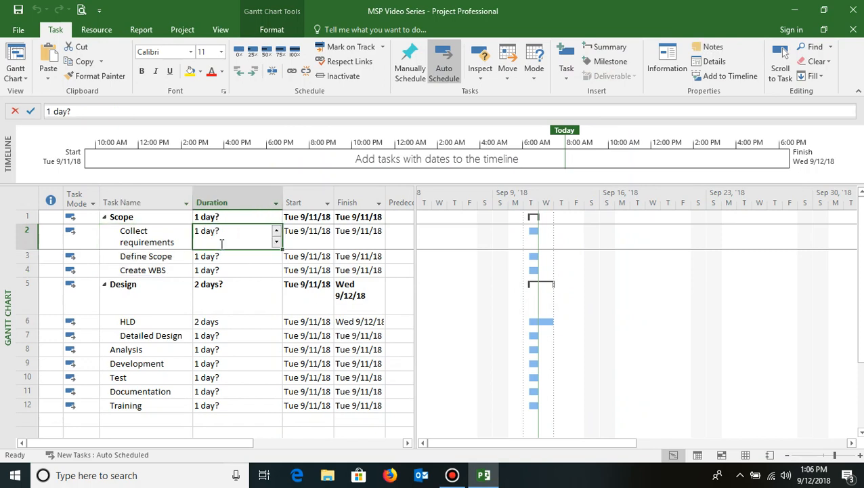
pyautogui.hotkey('shift', 'Down')
pyautogui.hotkey('shift', 'Down')
pyautogui.hotkey('shift', 'Down')
pyautogui.hotkey('shift', 'Down')
pyautogui.hotkey('shift', 'Down')
pyautogui.hotkey('shift', 'Down')
pyautogui.hotkey('shift', 'Down')
pyautogui.hotkey('shift', 'Down')
pyautogui.hotkey('shift', 'Down')
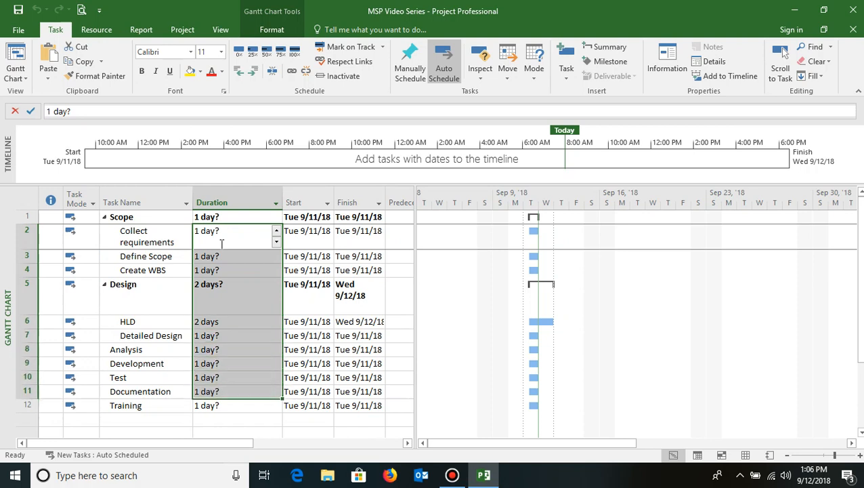
pyautogui.hotkey('shift', 'Down')
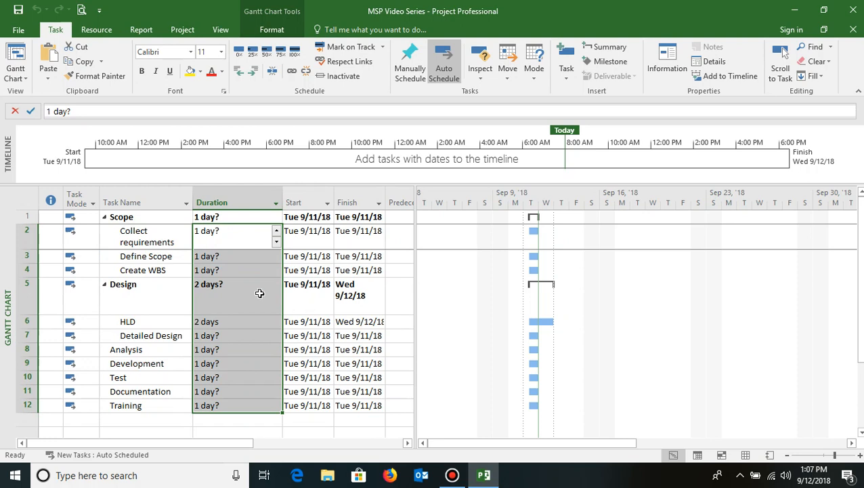
# In the project's schedule options, set the unit in which duration is entered to Weeks
pyautogui.click(19, 31)
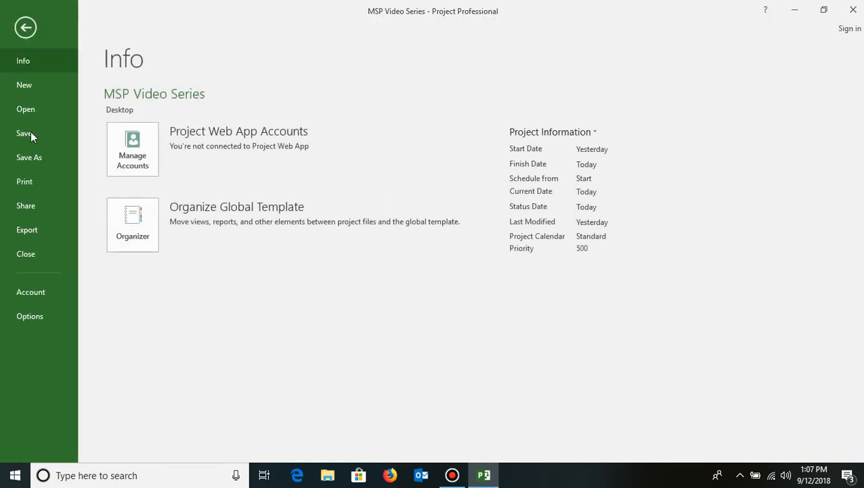
pyautogui.click(42, 317)
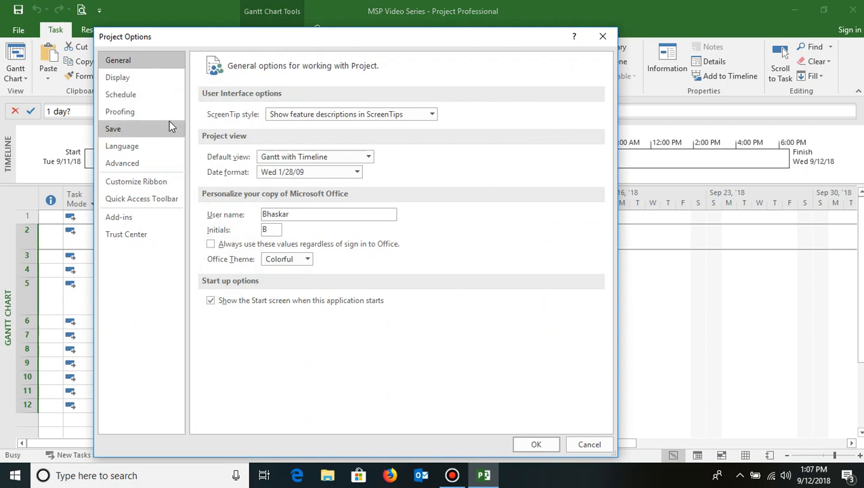
pyautogui.click(145, 94)
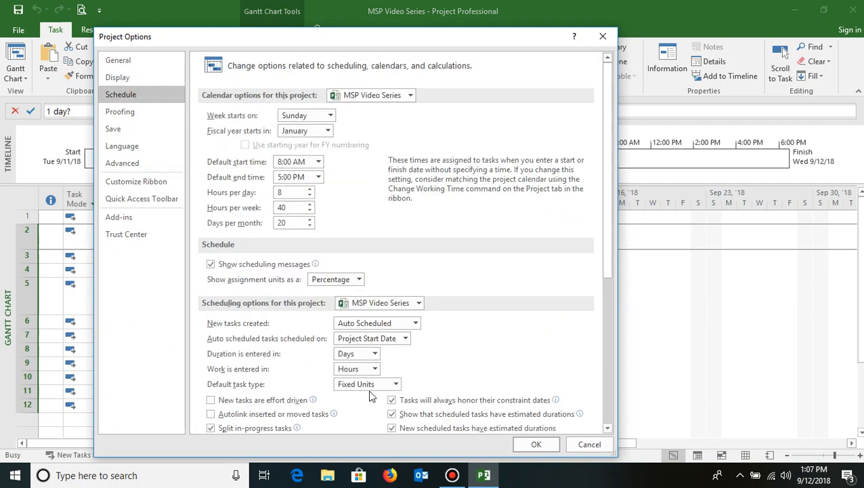
pyautogui.click(203, 301)
pyautogui.click(376, 356)
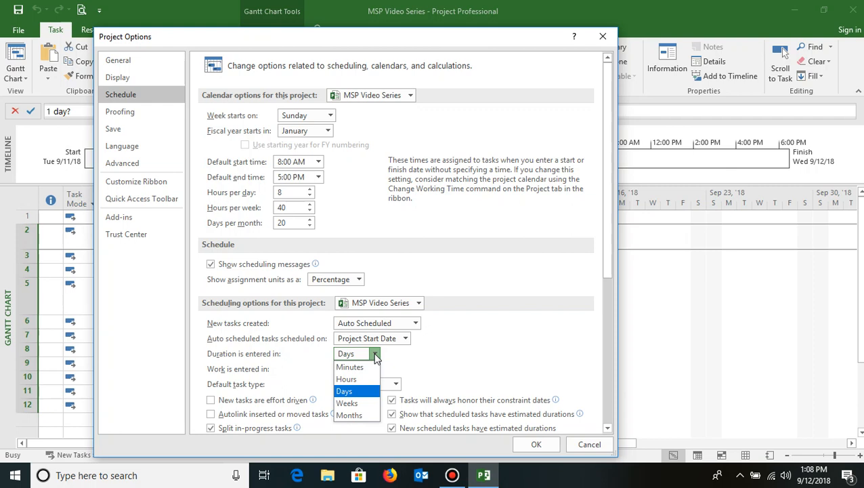
pyautogui.click(362, 404)
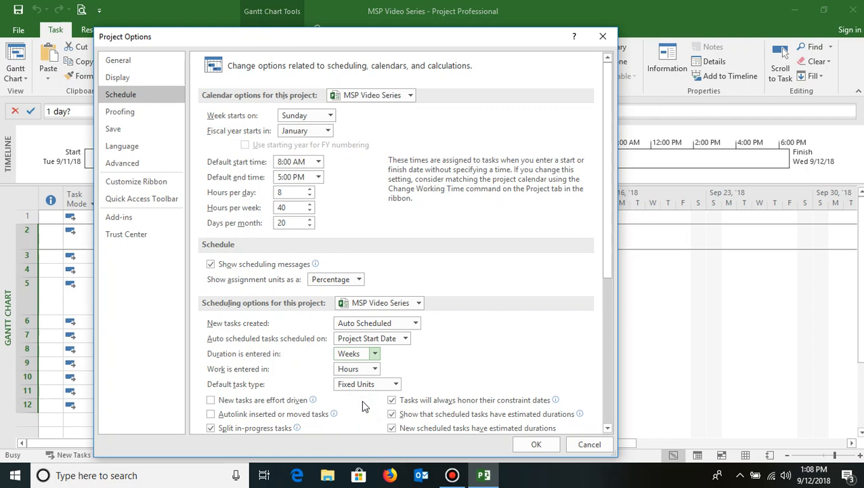
# Set the duration entry unit back to Days and accept the project options
pyautogui.click(375, 353)
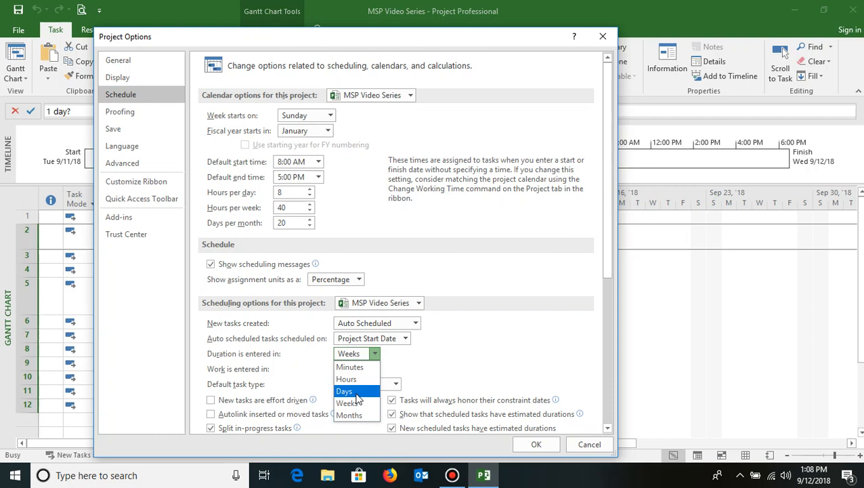
pyautogui.click(357, 393)
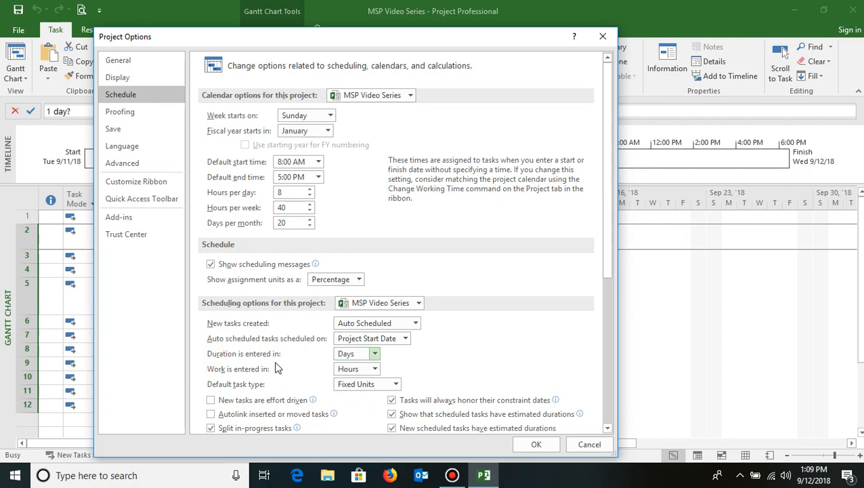
pyautogui.click(535, 445)
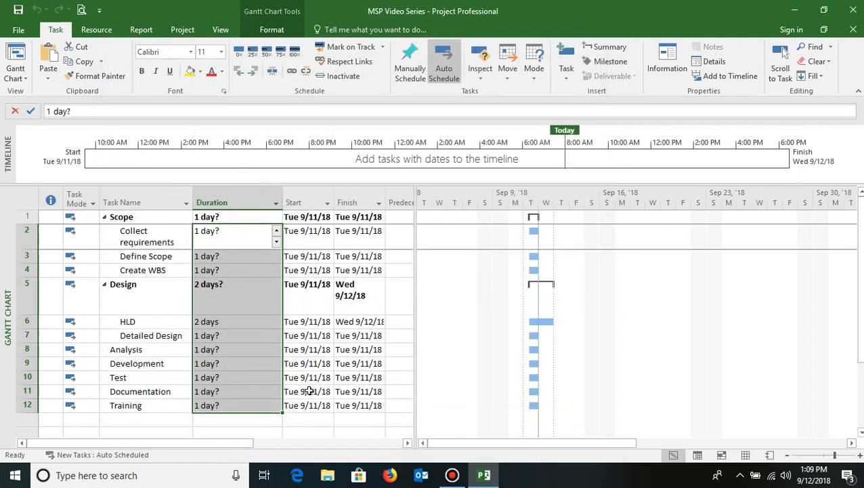
# Try durations of 5 days, 1 week and 4 weeks in turn for the Collect requirements task
pyautogui.click(233, 232)
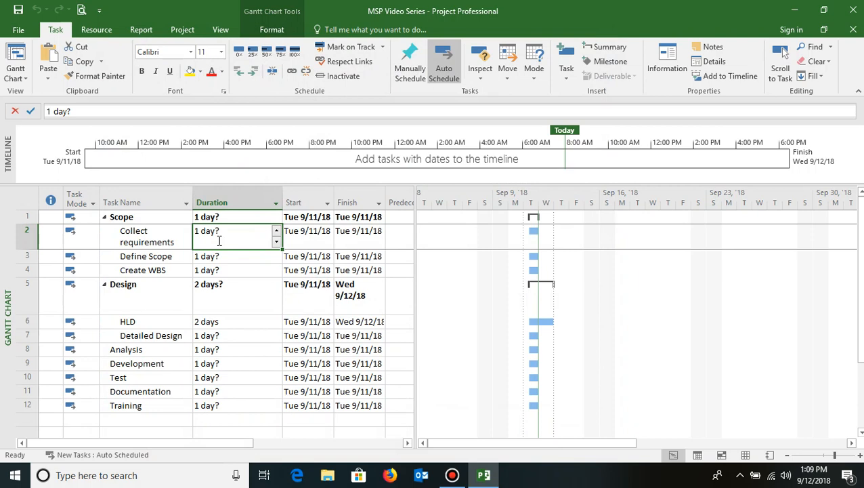
pyautogui.write('5')
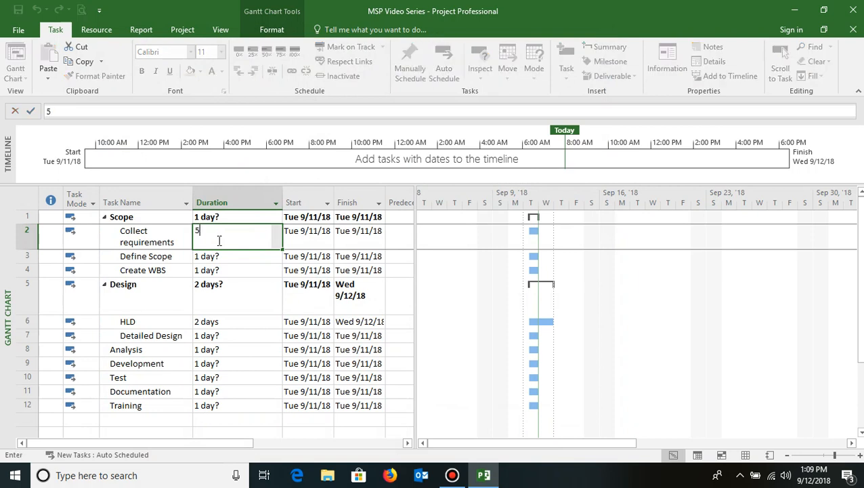
pyautogui.click(218, 256)
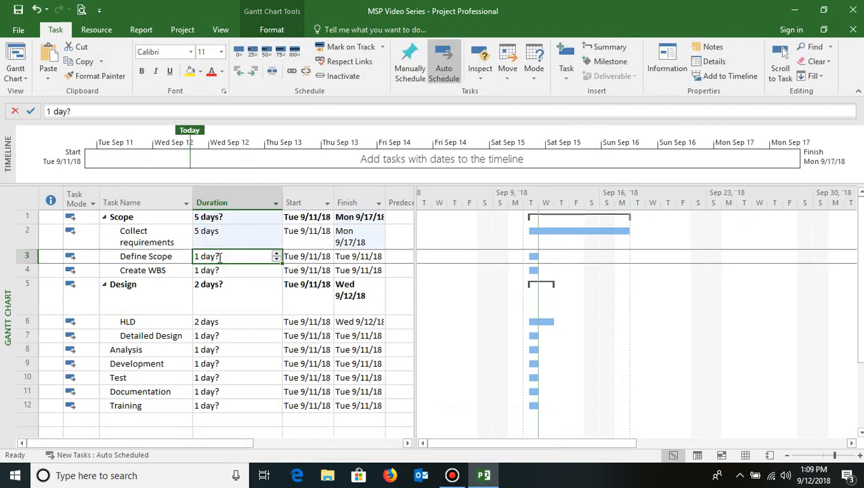
pyautogui.click(219, 234)
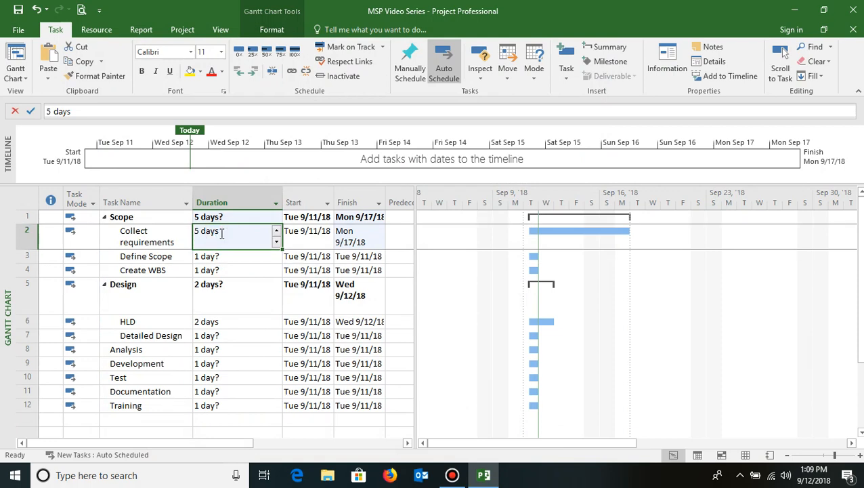
pyautogui.write('1wk')
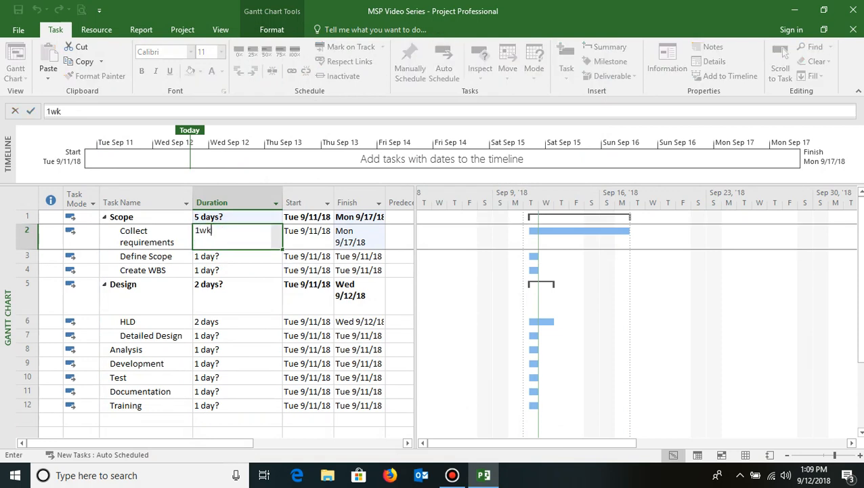
pyautogui.click(214, 256)
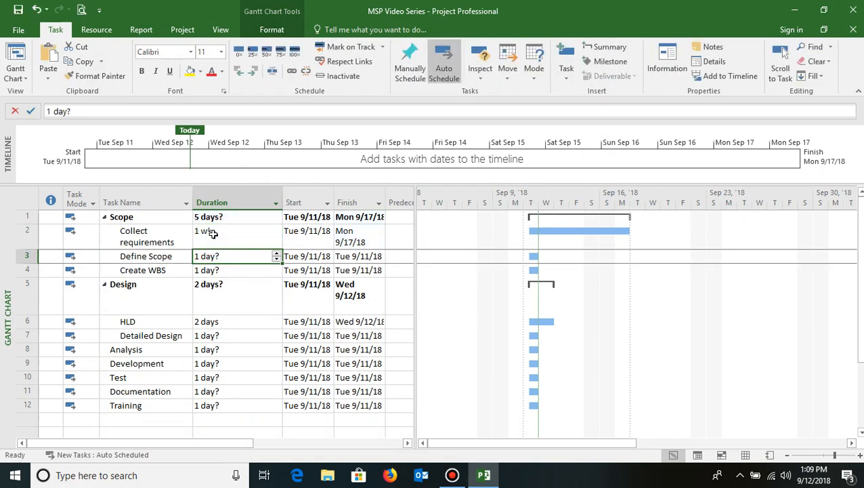
pyautogui.click(212, 233)
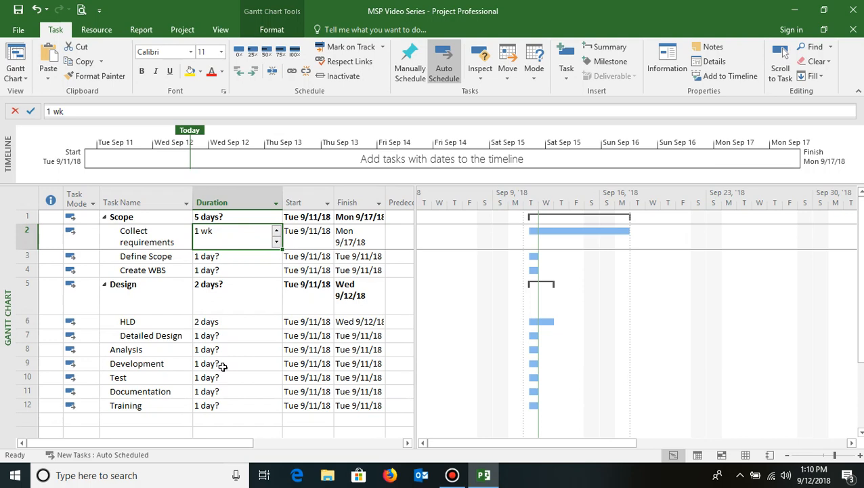
pyautogui.write('4')
# Set the duration of Define Scope to 5 days and of Create WBS to 4 days
pyautogui.click(225, 256)
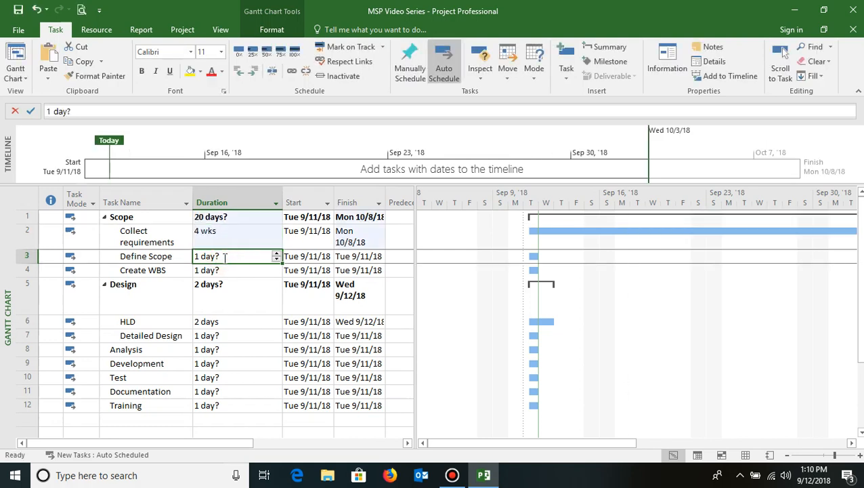
pyautogui.write('5')
pyautogui.click(218, 270)
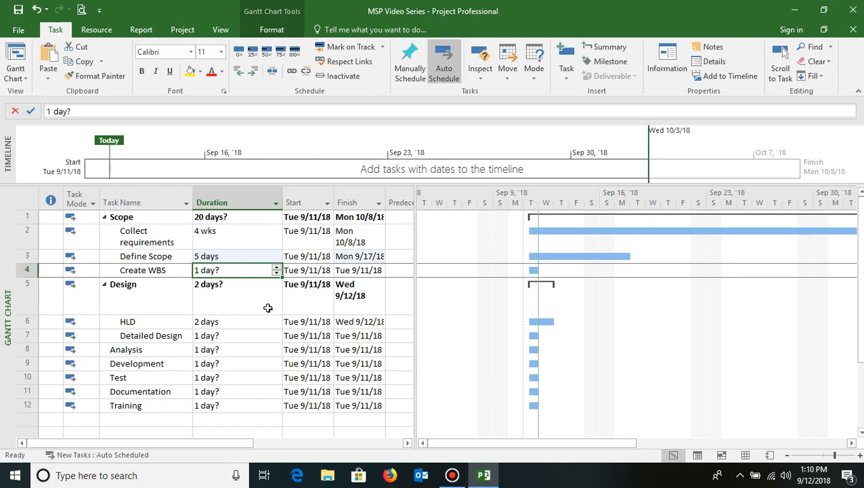
pyautogui.write('4')
pyautogui.click(222, 285)
pyautogui.click(218, 269)
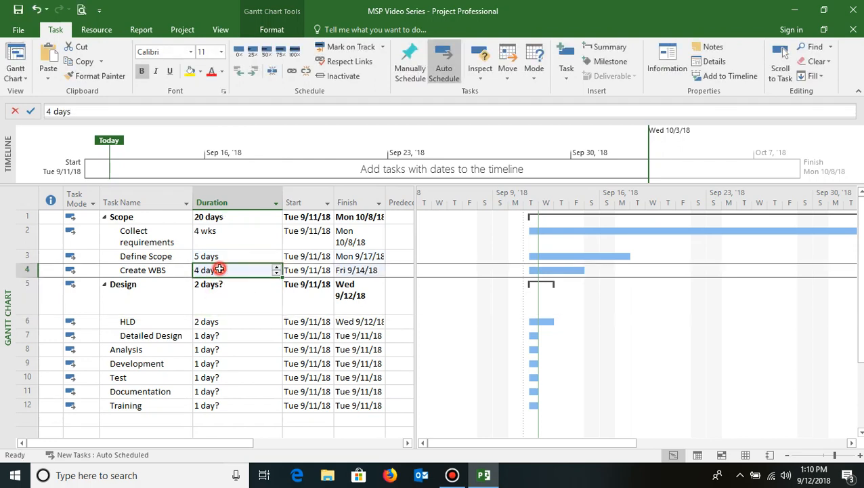
# Set the duration of the Collect requirements task to 4 days
pyautogui.moveTo(215, 227); pyautogui.dragTo(218, 261)
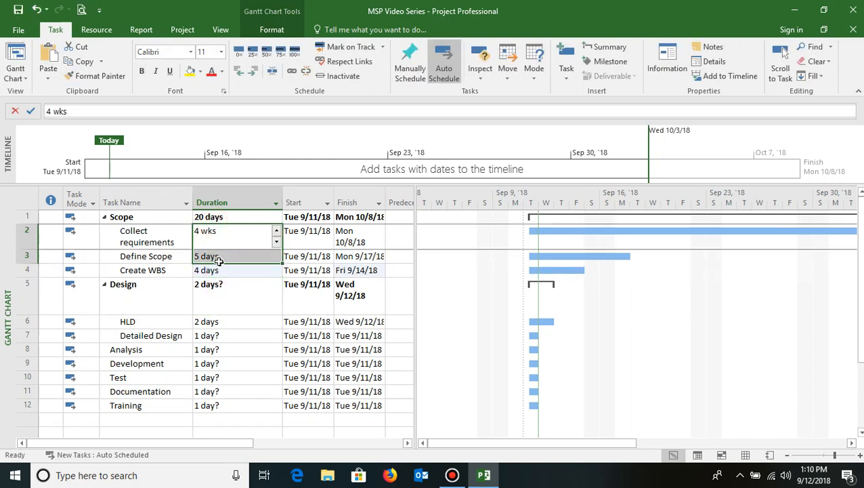
pyautogui.click(217, 234)
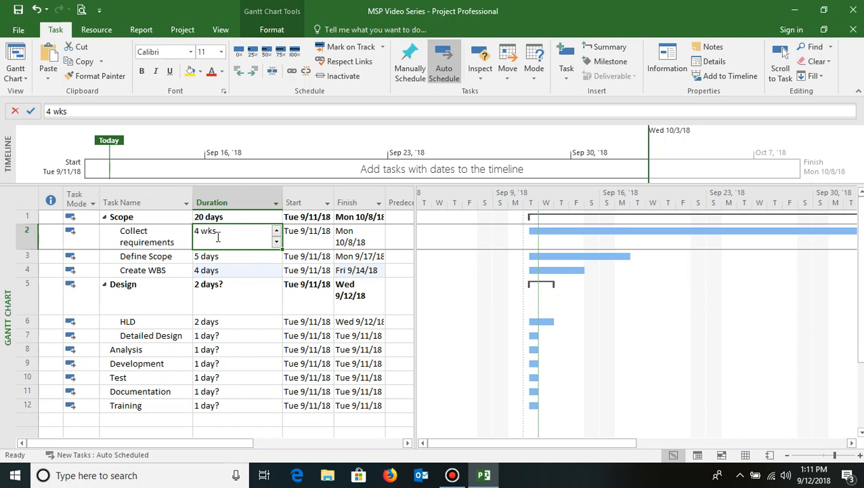
pyautogui.write('4d')
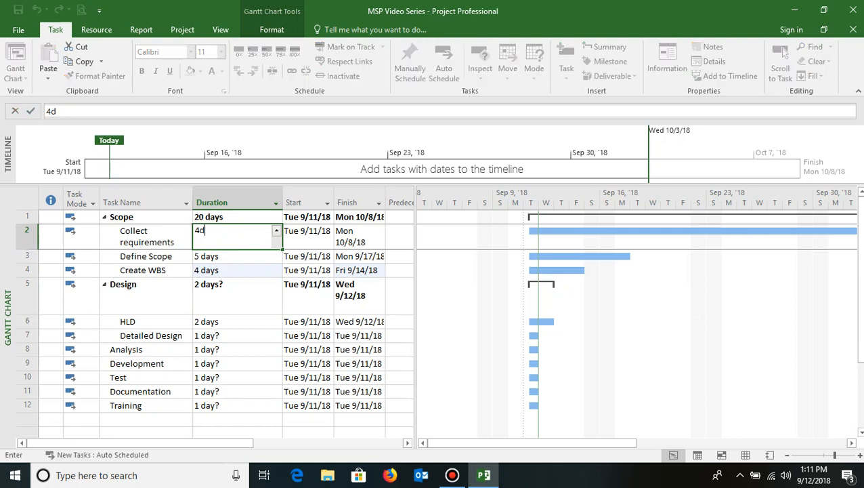
pyautogui.press('Return')
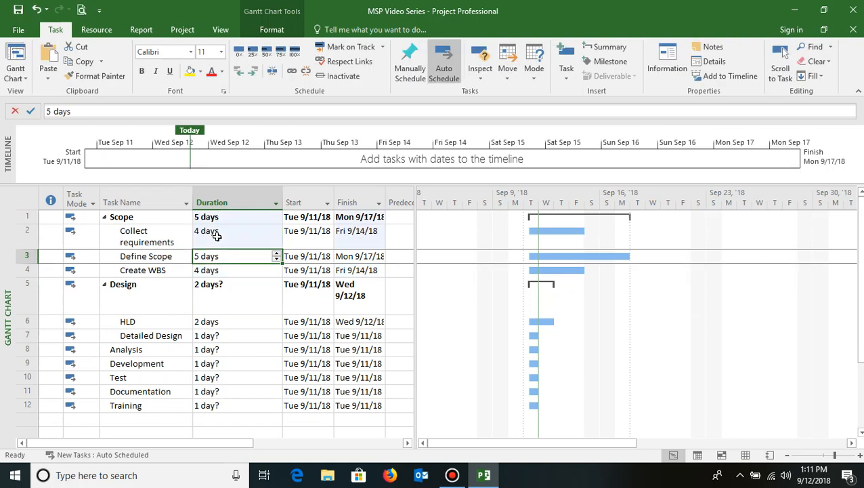
# Set the duration of HLD to 5 days and of Detailed Design to 7 days
pyautogui.click(215, 323)
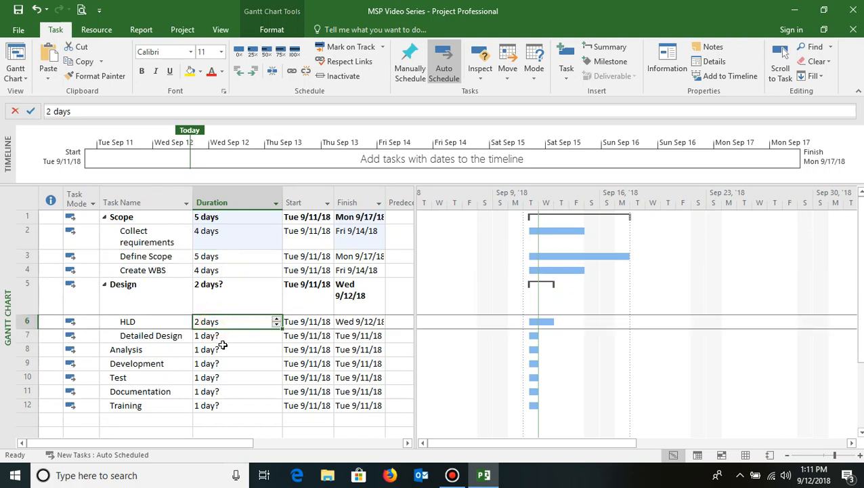
pyautogui.write('5')
pyautogui.click(220, 335)
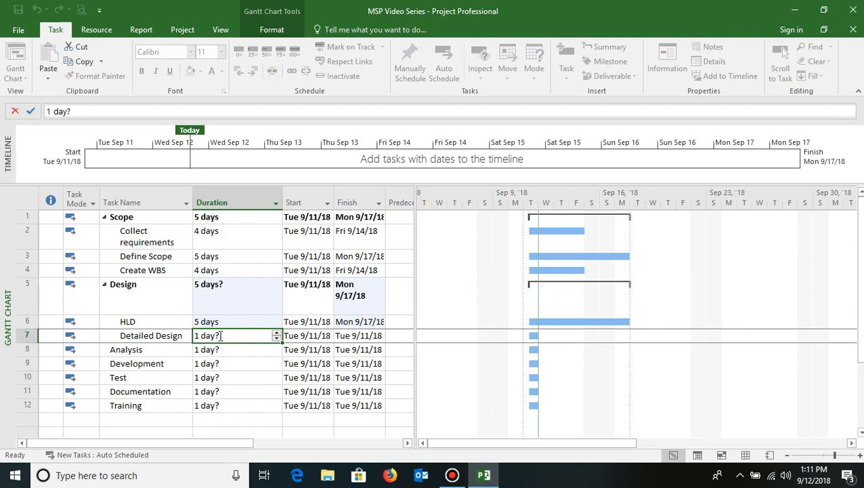
pyautogui.write('7')
# Set the duration of Analysis to 10 days and of Development to 20 days
pyautogui.click(221, 349)
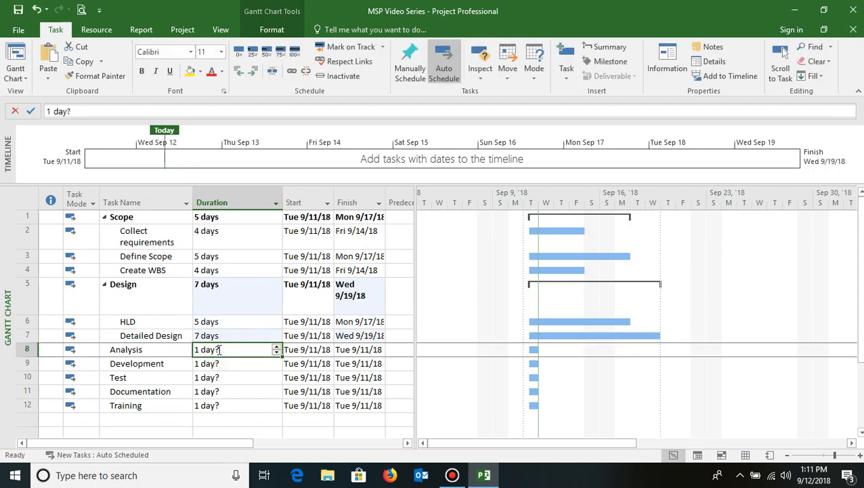
pyautogui.write('10')
pyautogui.press('Return')
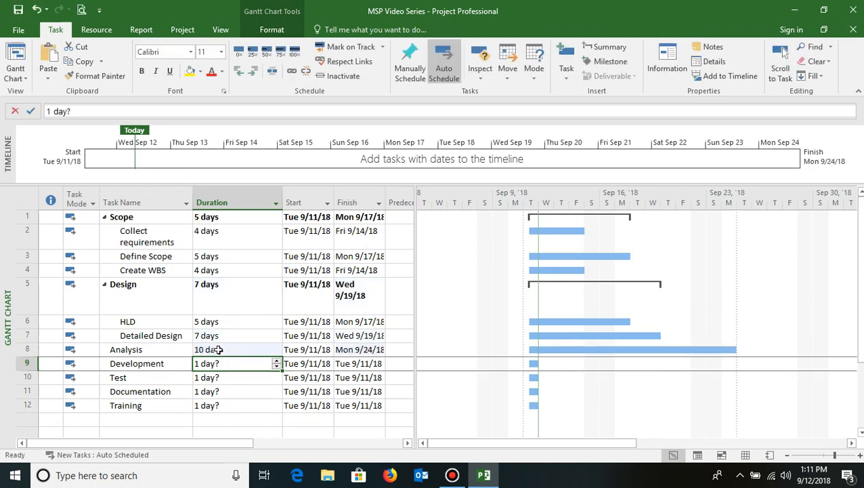
pyautogui.write('20 days')
pyautogui.press('Return')
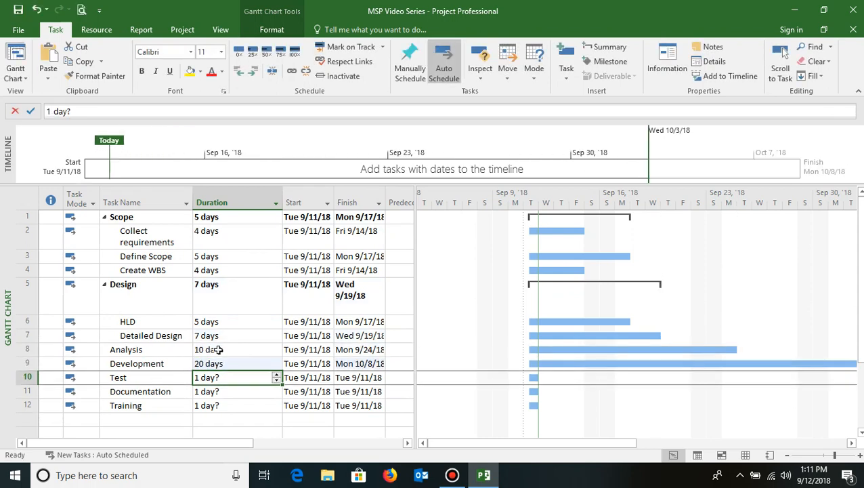
# Set the durations of Test to 22 days, Documentation to 24 days and Training to 10 days
pyautogui.write('22')
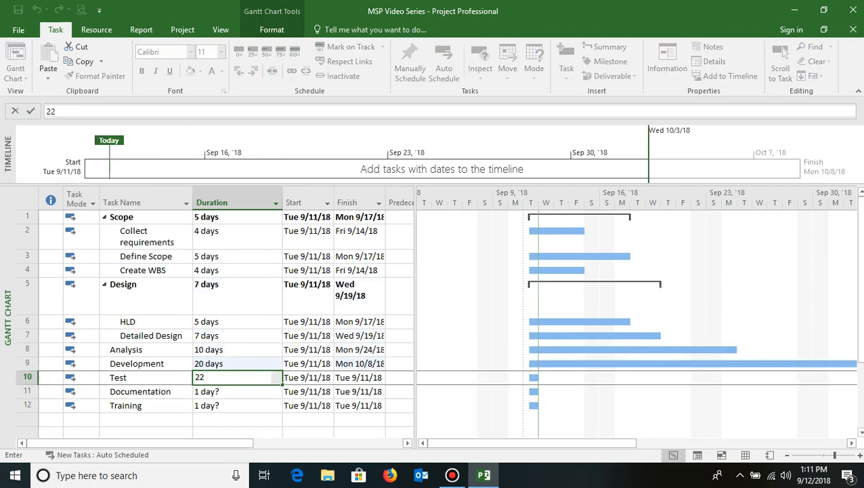
pyautogui.press('Return')
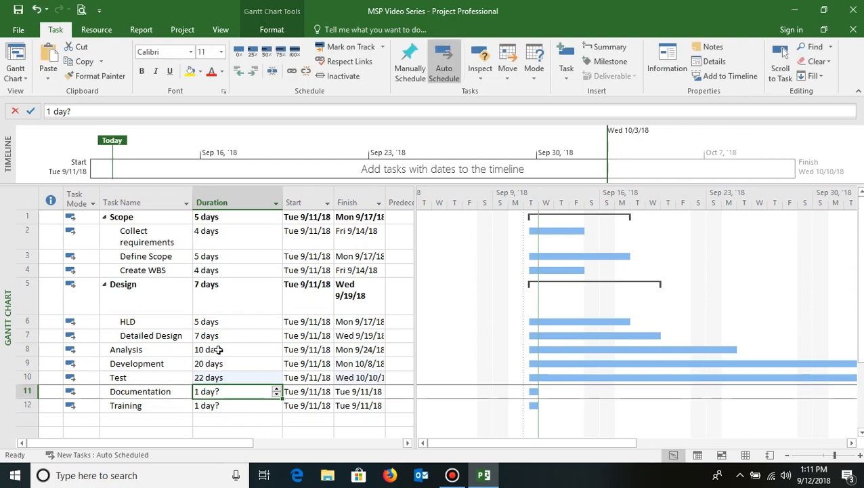
pyautogui.write('24')
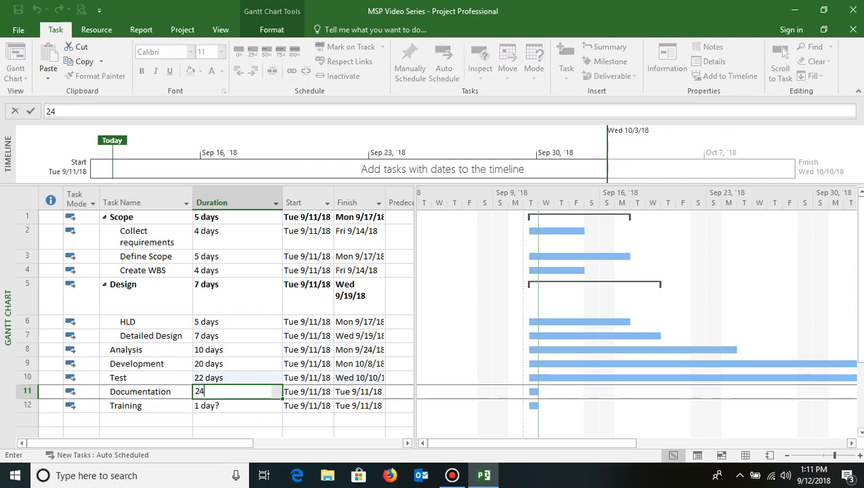
pyautogui.press('Return')
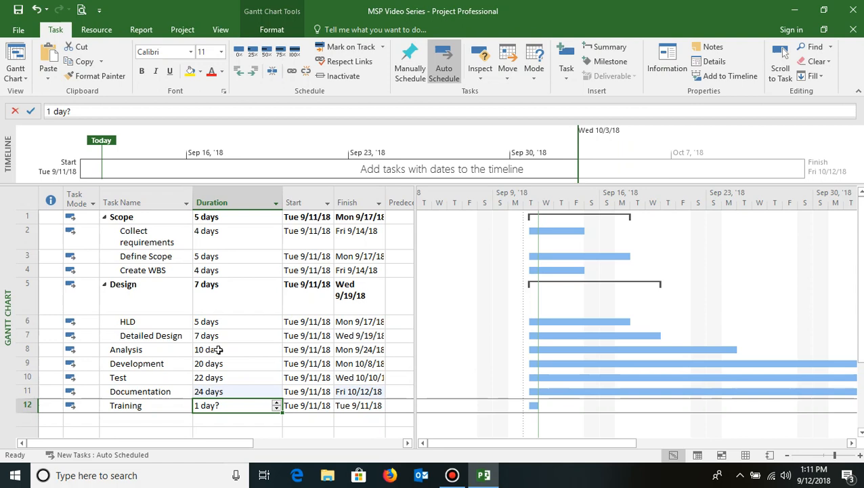
pyautogui.write('10')
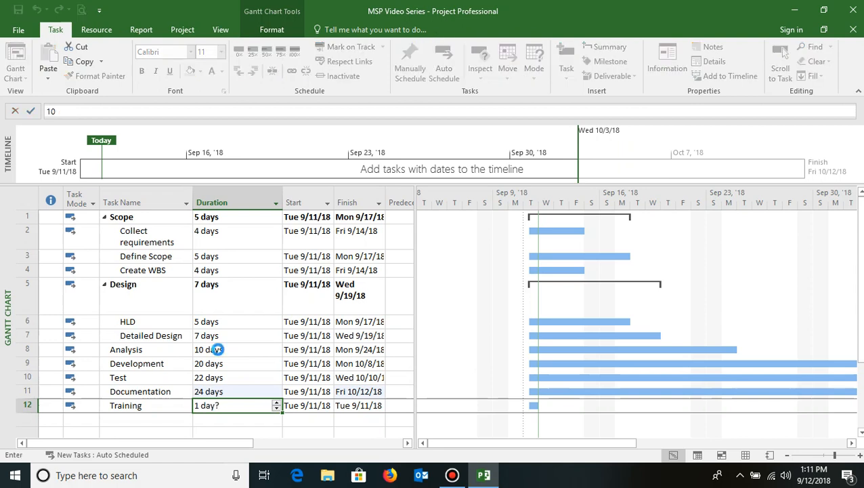
pyautogui.press('Return')
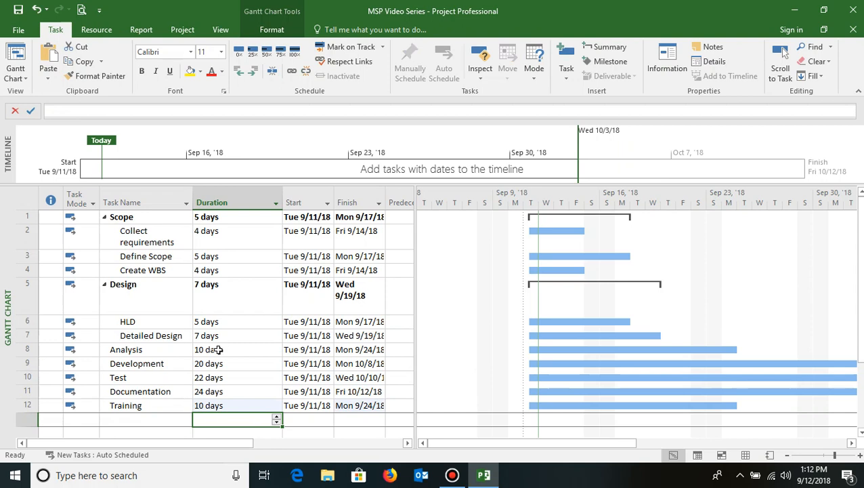
# Review the names, durations and start dates of the tasks from Collect requirements through Training
pyautogui.moveTo(145, 236); pyautogui.dragTo(162, 405)
pyautogui.moveTo(218, 235); pyautogui.dragTo(237, 426)
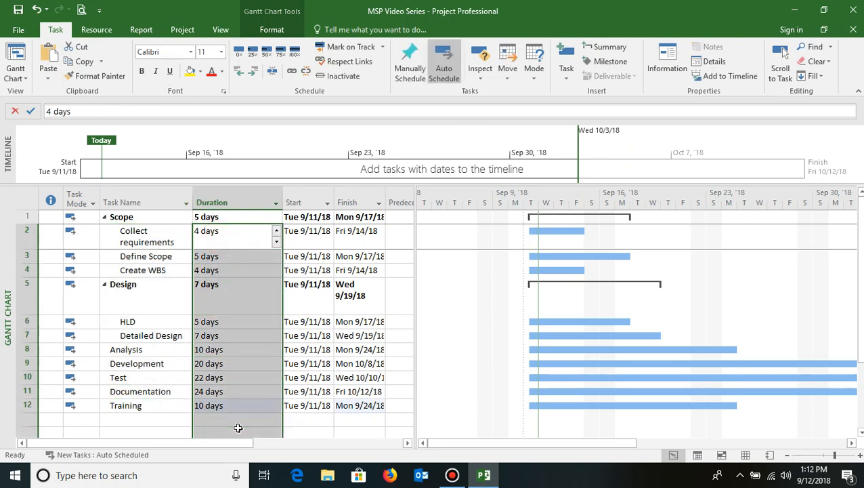
pyautogui.click(308, 233)
pyautogui.moveTo(308, 234); pyautogui.dragTo(309, 405)
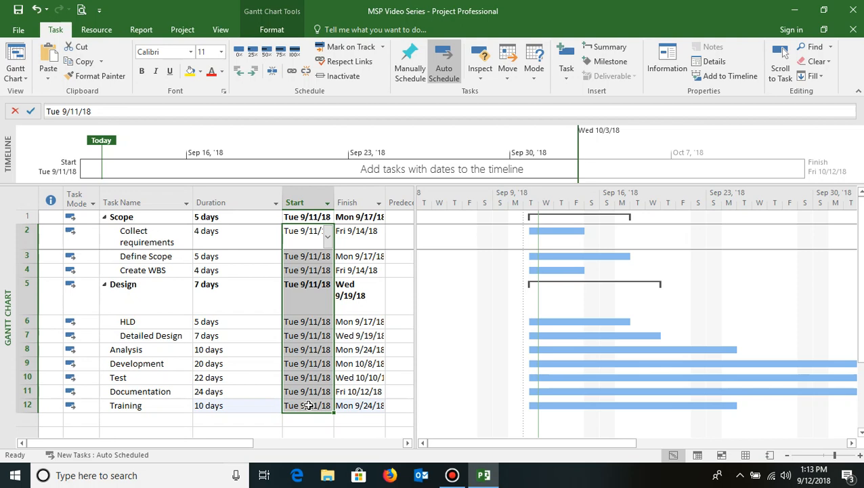
pyautogui.moveTo(145, 238); pyautogui.dragTo(147, 256)
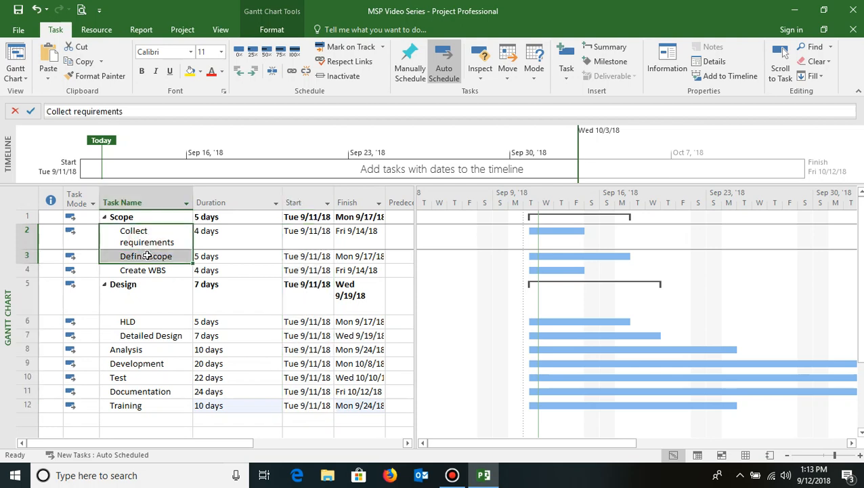